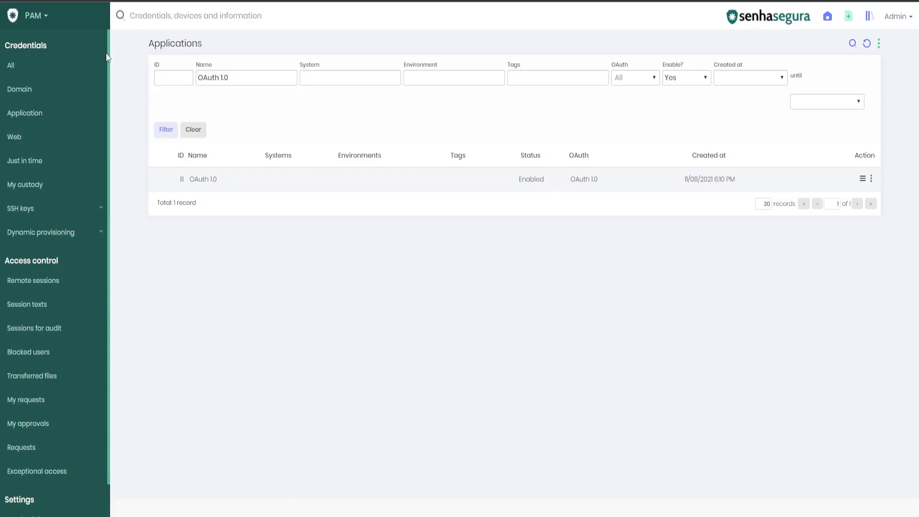
Step: View the OAuth 1.0 application's configuration under the A2A module, then return to Postman
{"action": "left_click", "coordinate": [62, 24]}
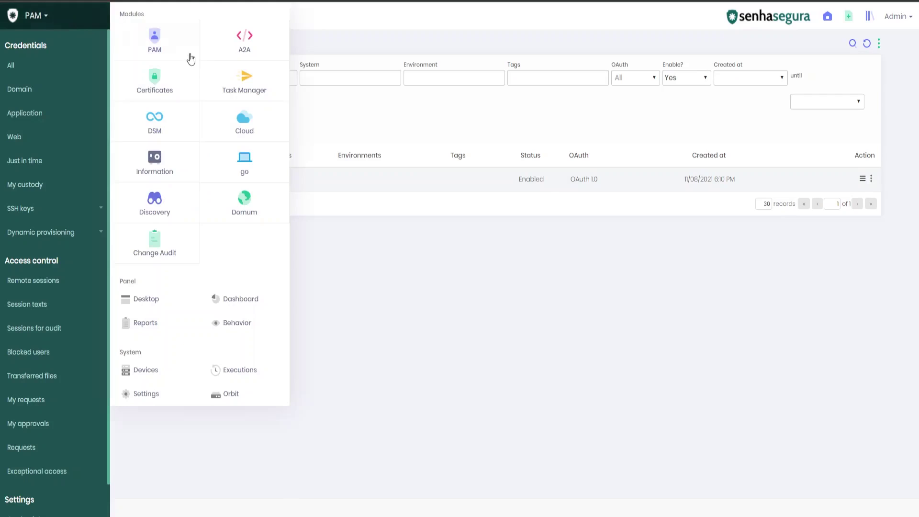
{"action": "left_click", "coordinate": [252, 51]}
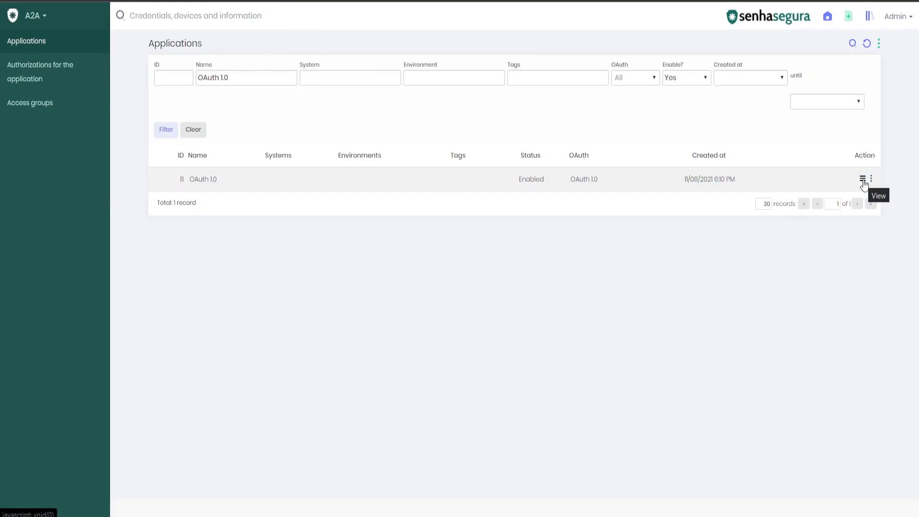
{"action": "left_click", "coordinate": [863, 179]}
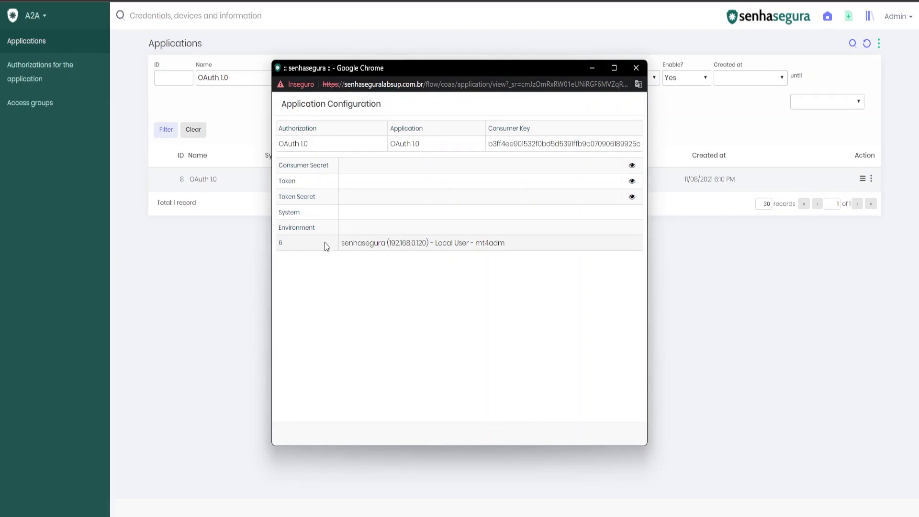
{"action": "left_click", "coordinate": [594, 68]}
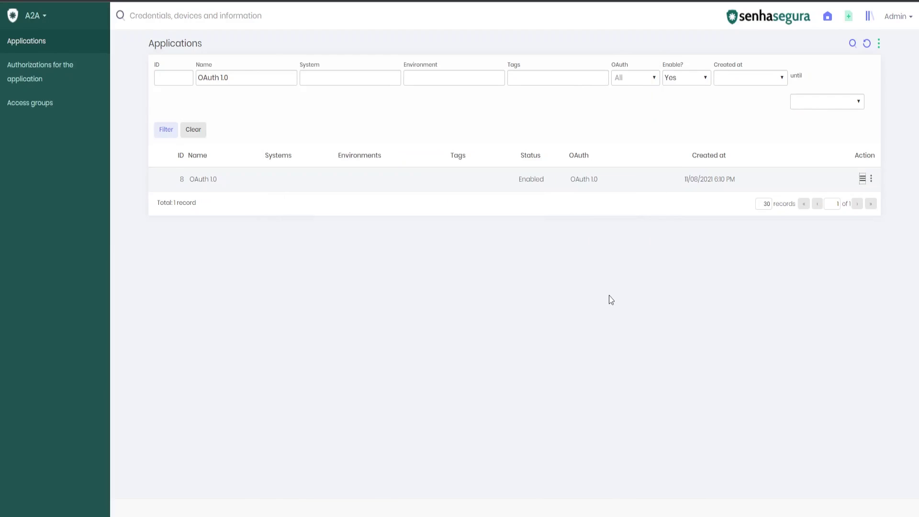
{"action": "left_click", "coordinate": [566, 496]}
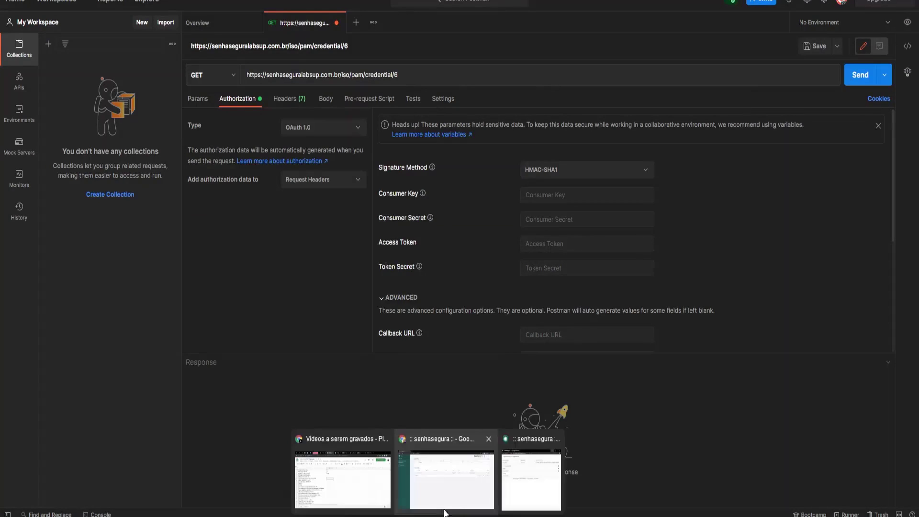
Step: Restore the Application Configuration popup and place it at the upper left beside Postman
{"action": "left_click", "coordinate": [528, 473]}
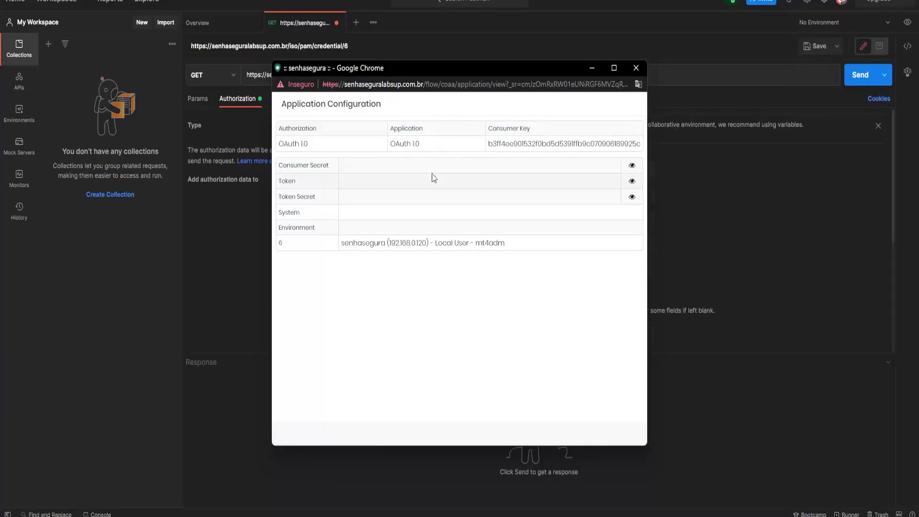
{"action": "left_click_drag", "start_coordinate": [452, 70], "coordinate": [319, 94]}
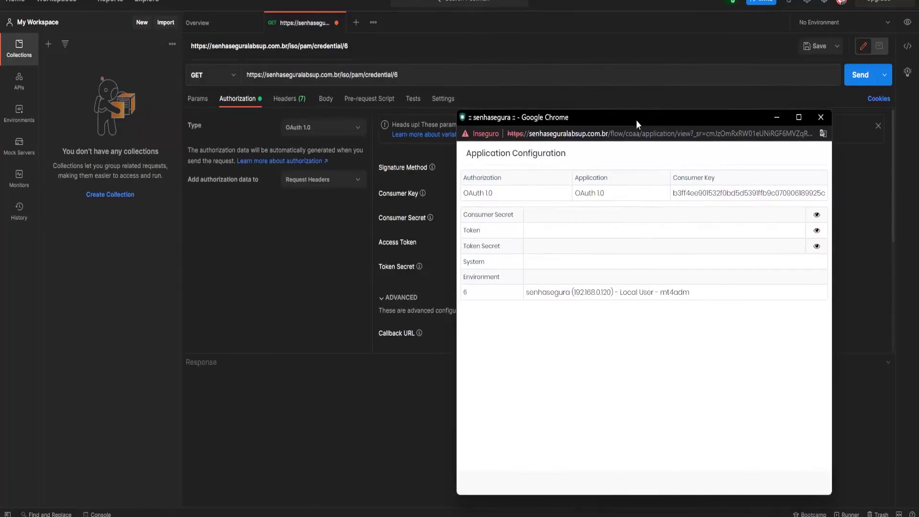
{"action": "left_click_drag", "start_coordinate": [319, 95], "coordinate": [633, 120]}
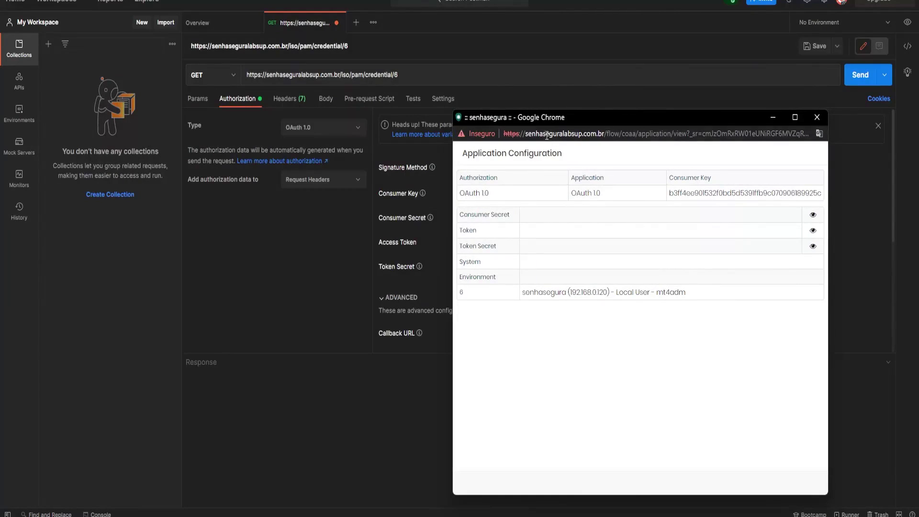
{"action": "mouse_move", "coordinate": [550, 117]}
{"action": "left_mouse_down"}
{"action": "mouse_move", "coordinate": [148, 60]}
{"action": "mouse_move", "coordinate": [139, 67]}
{"action": "mouse_move", "coordinate": [149, 81]}
{"action": "left_mouse_up"}
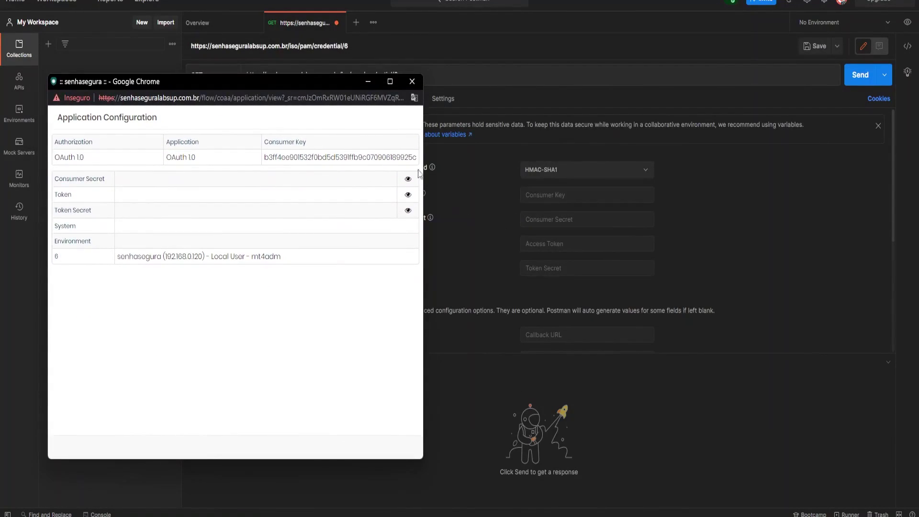
Step: Copy the Consumer Key and revealed Consumer Secret into Postman's matching OAuth fields
{"action": "double_click", "coordinate": [353, 156]}
{"action": "key", "text": "ctrl+c"}
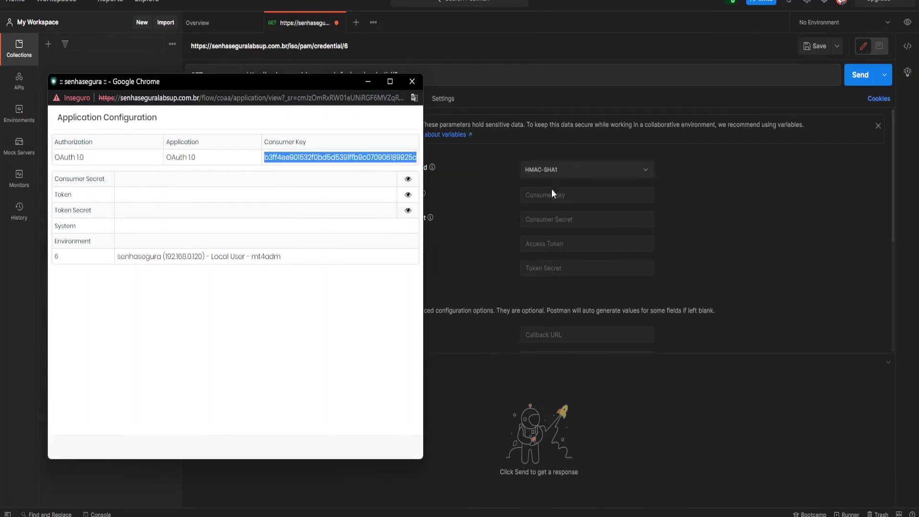
{"action": "left_click", "coordinate": [551, 192]}
{"action": "key", "text": "ctrl+v"}
{"action": "key", "text": "alt+Tab"}
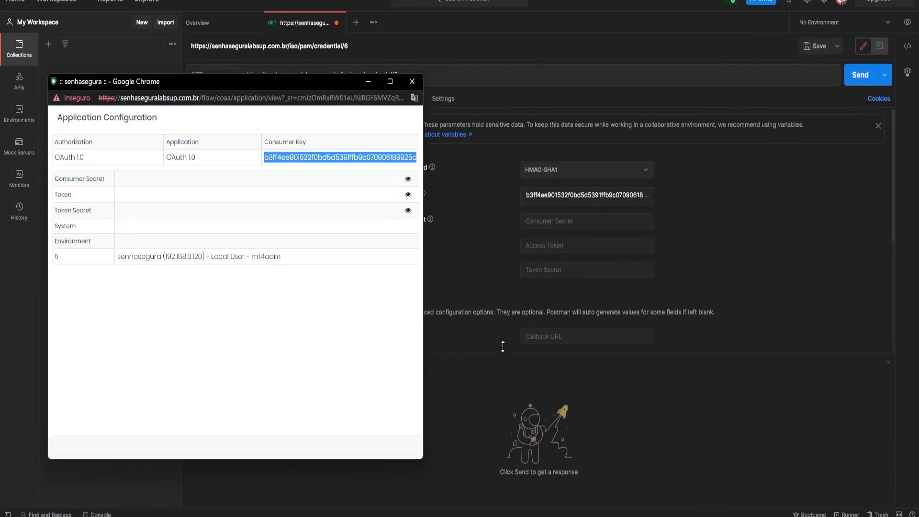
{"action": "left_click", "coordinate": [407, 181]}
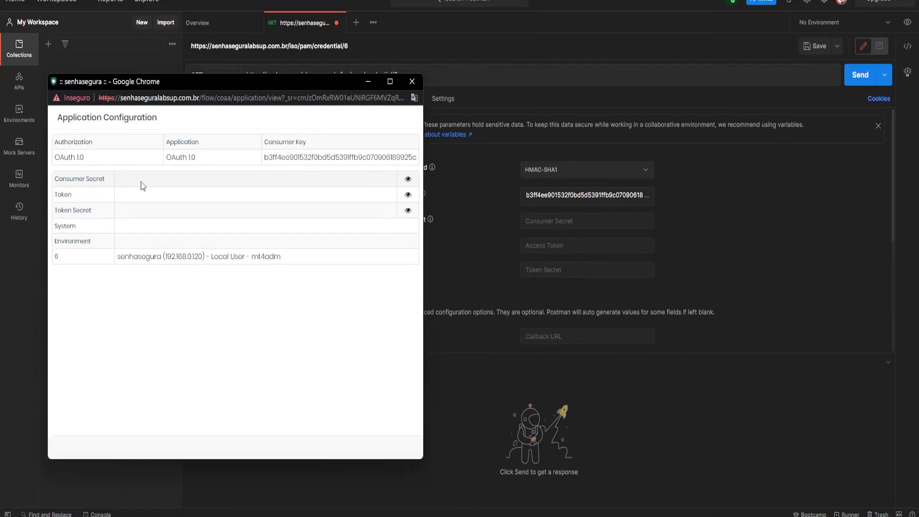
{"action": "left_click", "coordinate": [408, 181]}
{"action": "double_click", "coordinate": [281, 183]}
{"action": "key", "text": "ctrl+c"}
{"action": "left_click", "coordinate": [574, 219]}
{"action": "key", "text": "ctrl+v"}
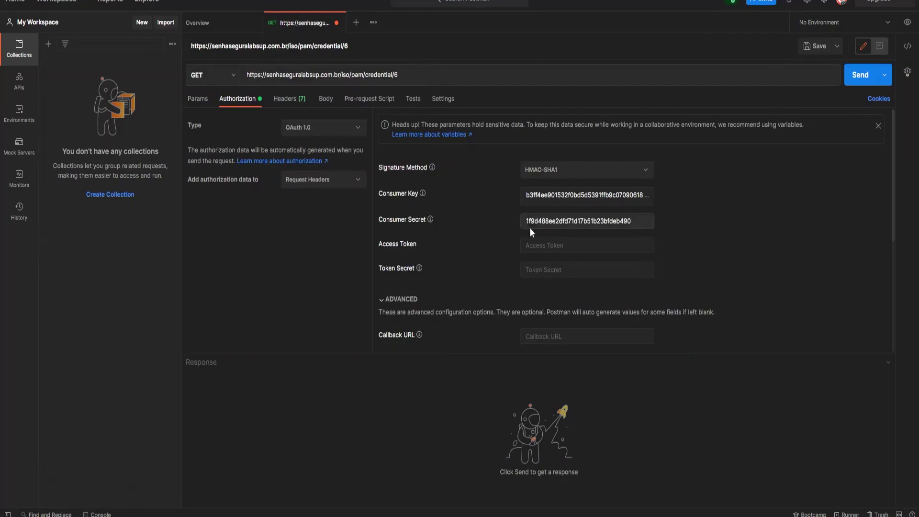
Step: Copy the revealed Token and Token Secret into Postman's Access Token and Token Secret fields
{"action": "key", "text": "alt+Tab"}
{"action": "left_click", "coordinate": [407, 196]}
{"action": "double_click", "coordinate": [184, 197]}
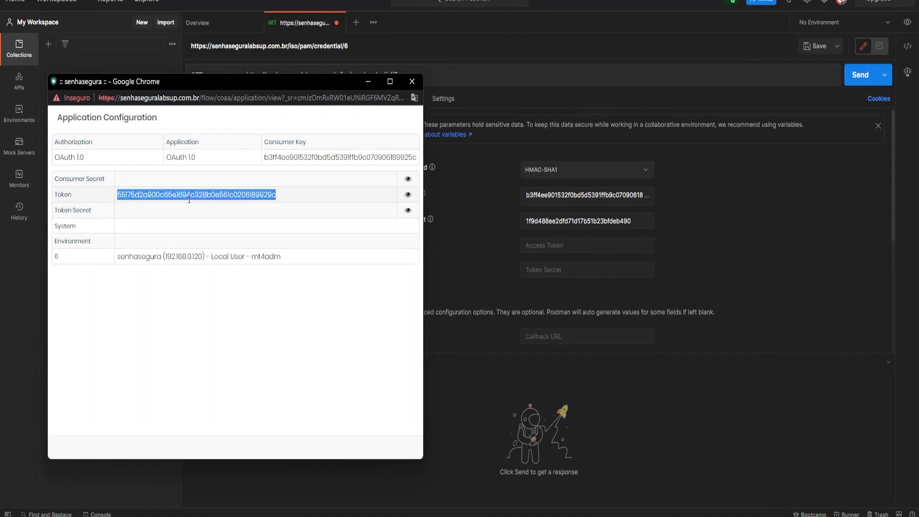
{"action": "left_click", "coordinate": [568, 246]}
{"action": "key", "text": "ctrl+v"}
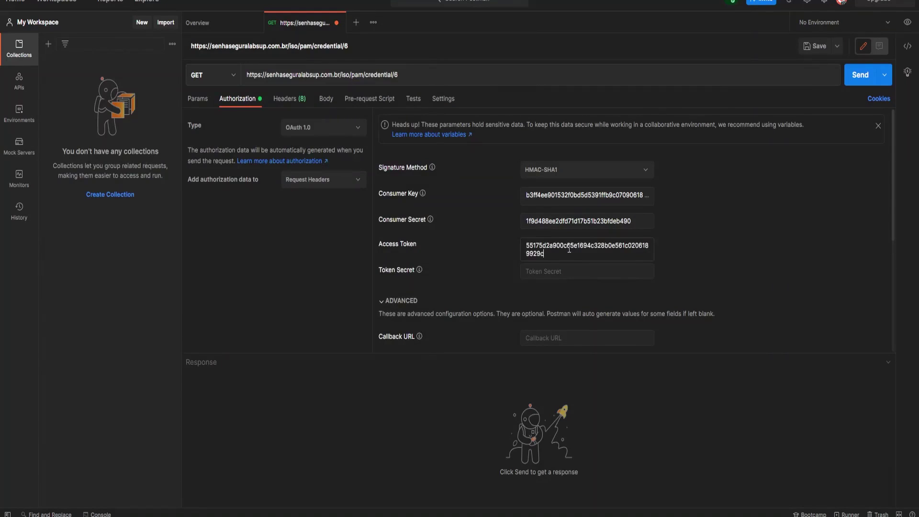
{"action": "key", "text": "alt+Tab"}
{"action": "left_click", "coordinate": [407, 210]}
{"action": "double_click", "coordinate": [171, 211]}
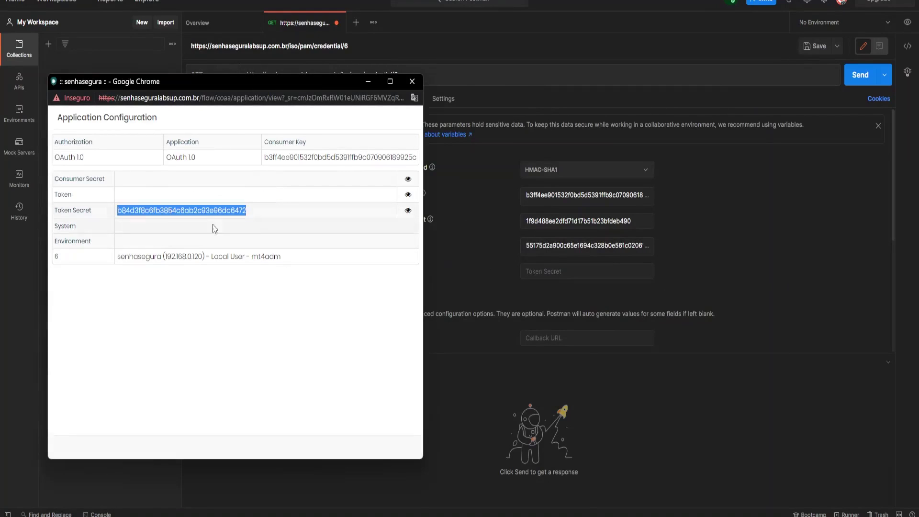
{"action": "key", "text": "ctrl+c"}
{"action": "left_click", "coordinate": [550, 272]}
{"action": "key", "text": "ctrl+v"}
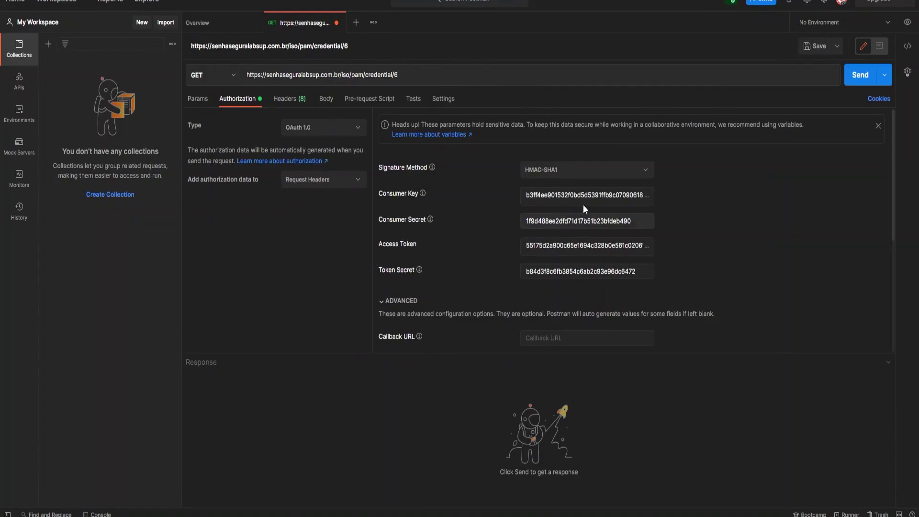
Step: Send the credential 6 GET request and receive the 200 OK JSON response
{"action": "left_click", "coordinate": [861, 74]}
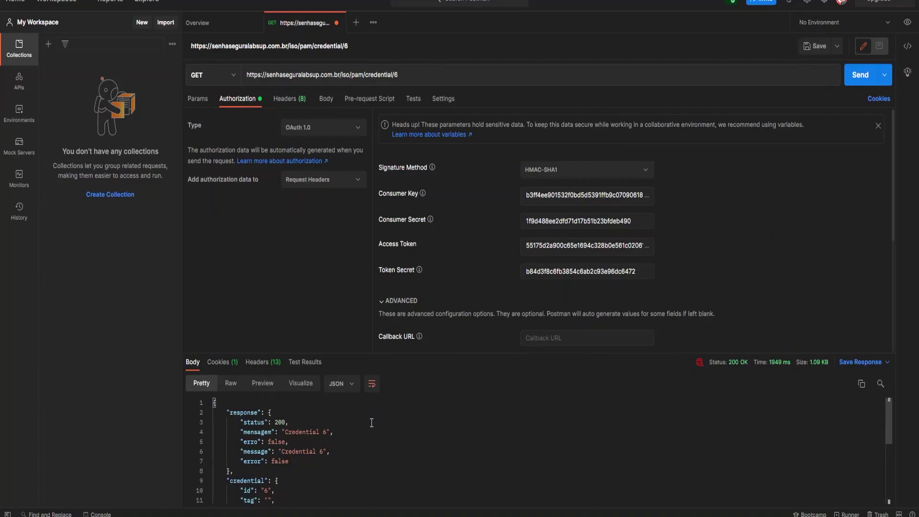
{"action": "scroll", "coordinate": [374, 422], "scroll_direction": "down", "scroll_amount": 1}
{"action": "scroll", "coordinate": [366, 426], "scroll_direction": "down", "scroll_amount": 1}
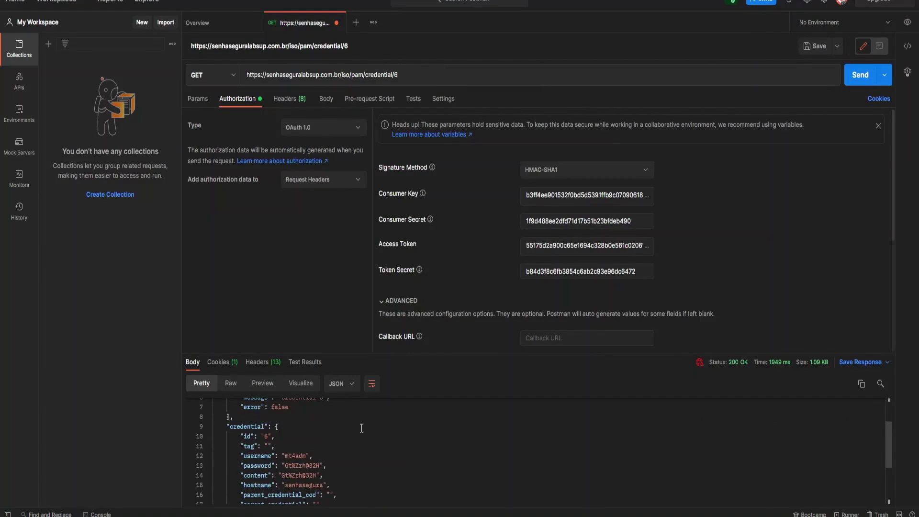